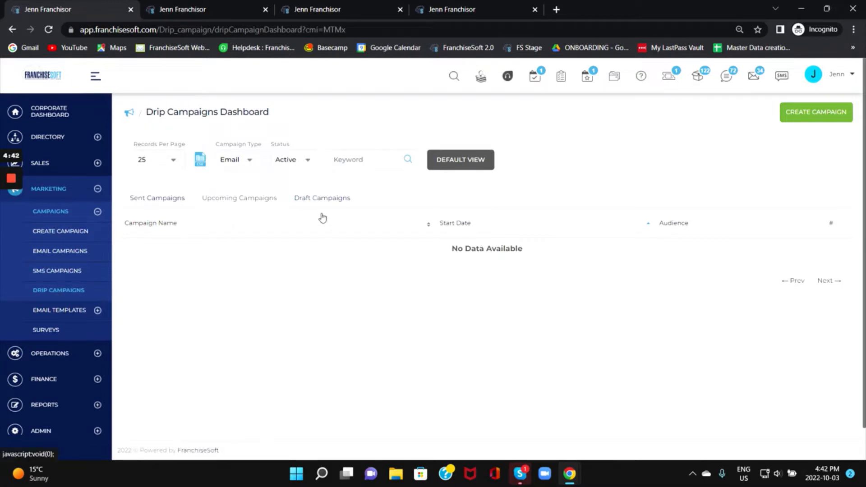
- Check the draft and sent drip campaign lists and start creating a new campaign
left_click(321, 197)
left_click(176, 200)
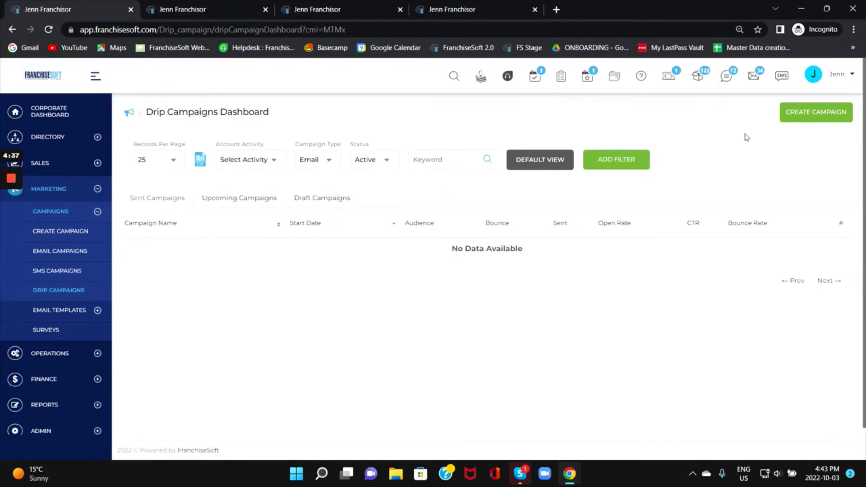
left_click(823, 116)
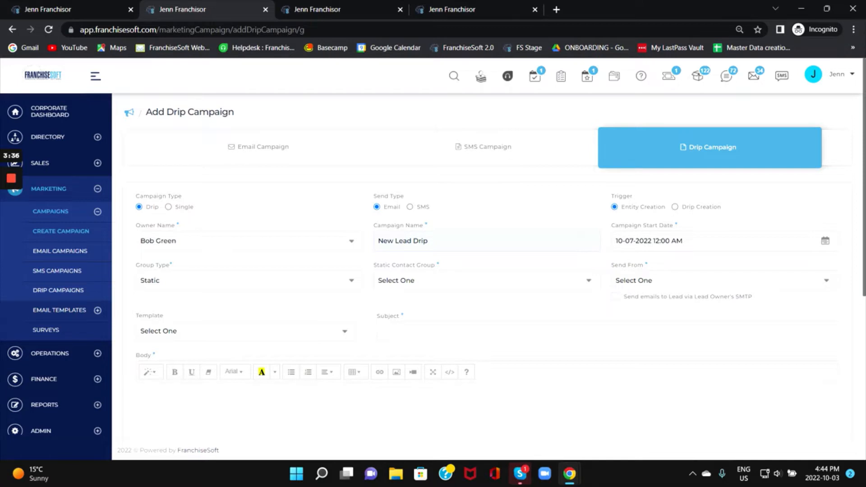
- Set the drip campaign's group type to Dynamic and its dynamic contact group to New Lead
left_click(307, 281)
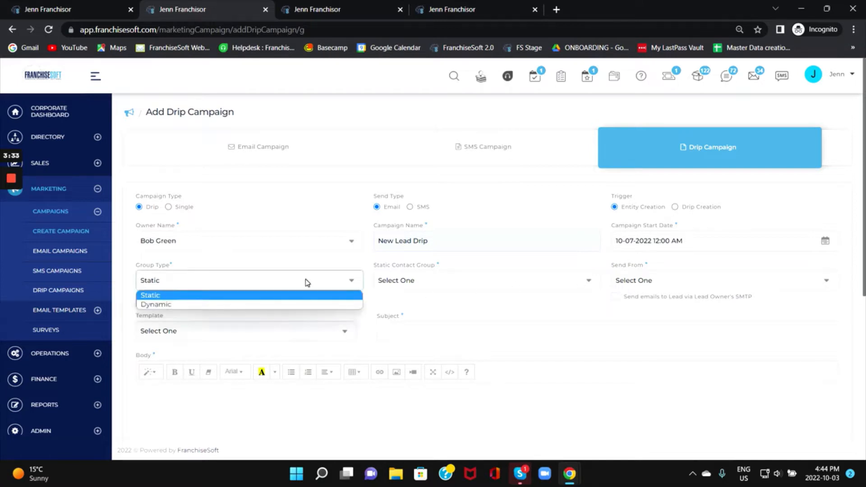
left_click(304, 304)
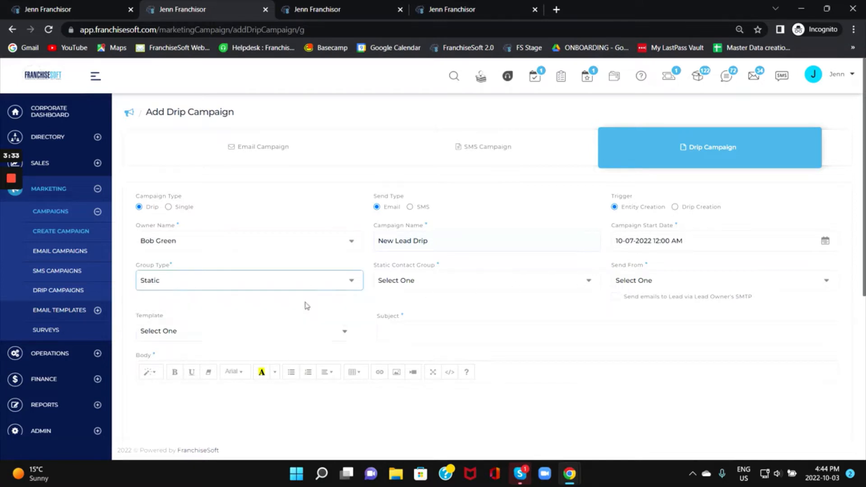
left_click(448, 285)
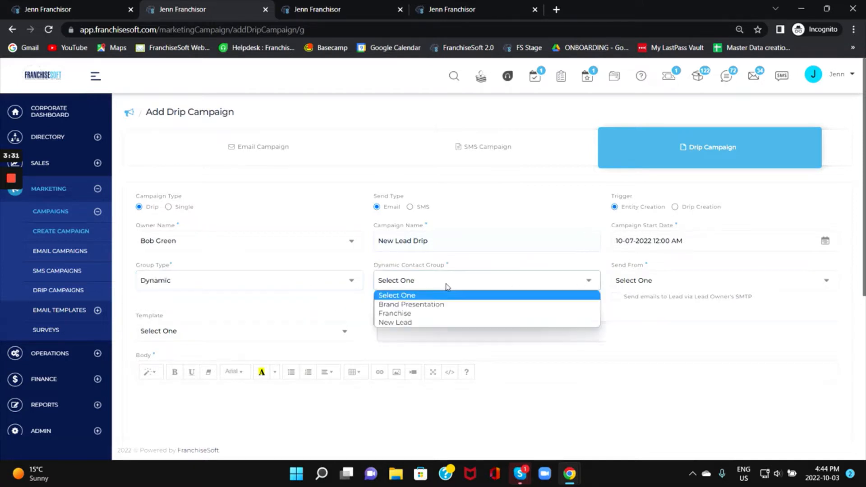
left_click(440, 323)
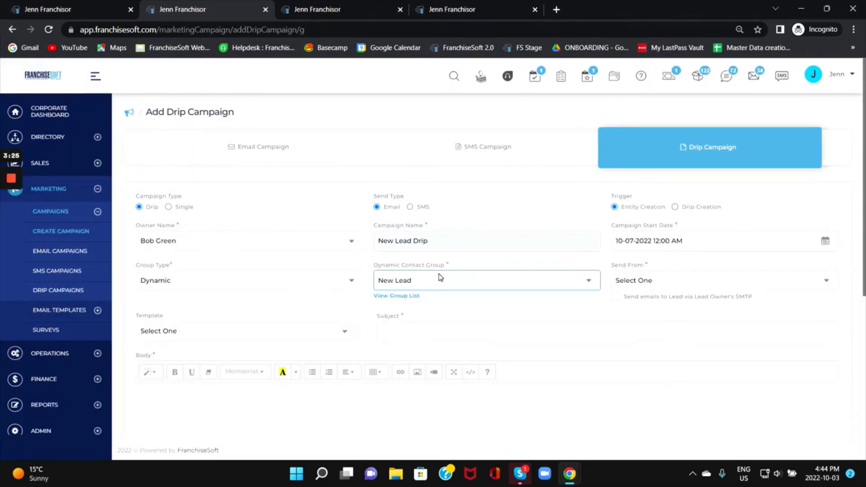
- Set the campaign to send from Lead and enable sending emails to the lead via the Lead Owner's SMTP
left_click(664, 284)
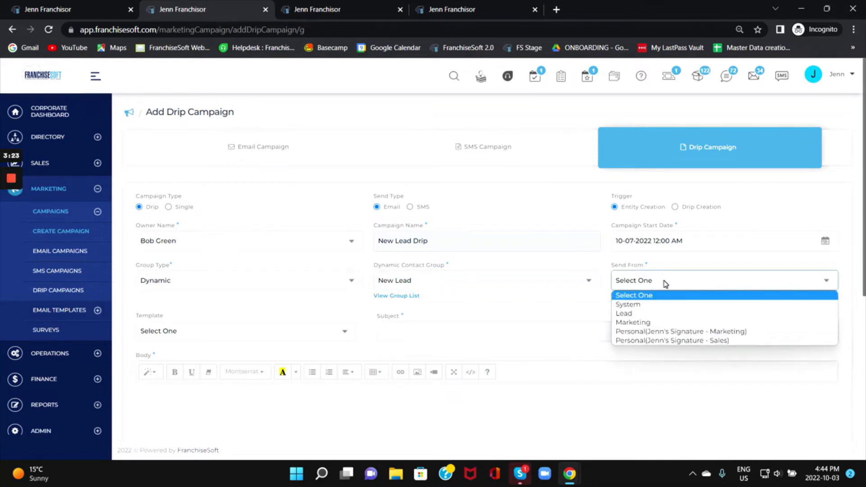
left_click(654, 314)
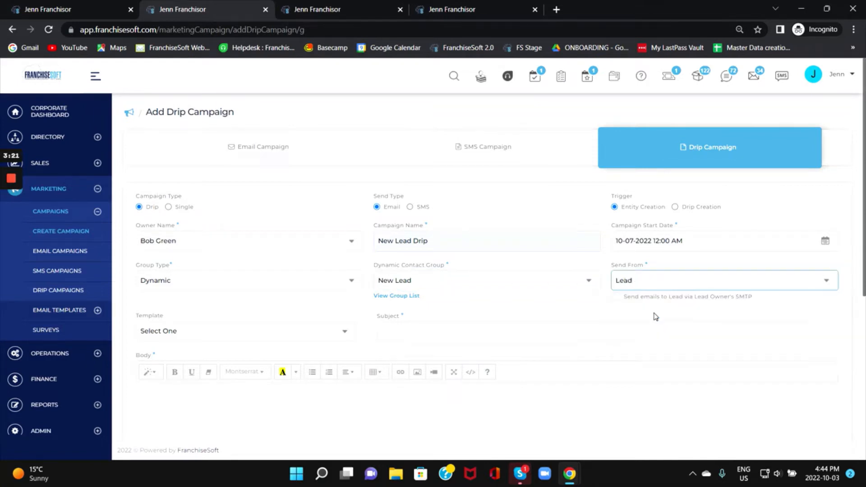
left_click(615, 298)
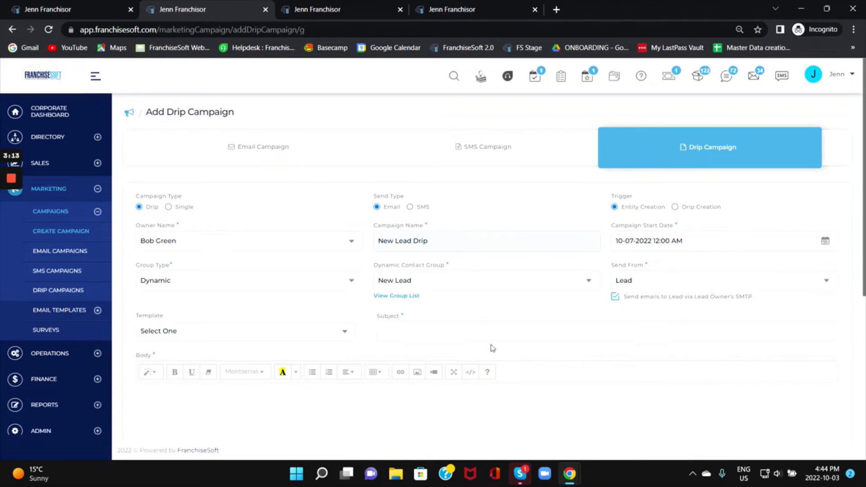
- Load the New Lead - Email 1 template with a delay of 5 minutes and add a row for another email
left_click(349, 333)
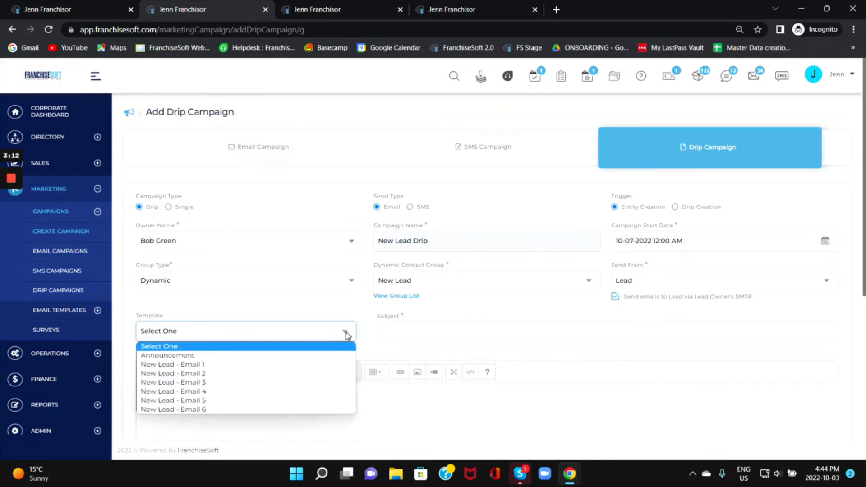
left_click(313, 367)
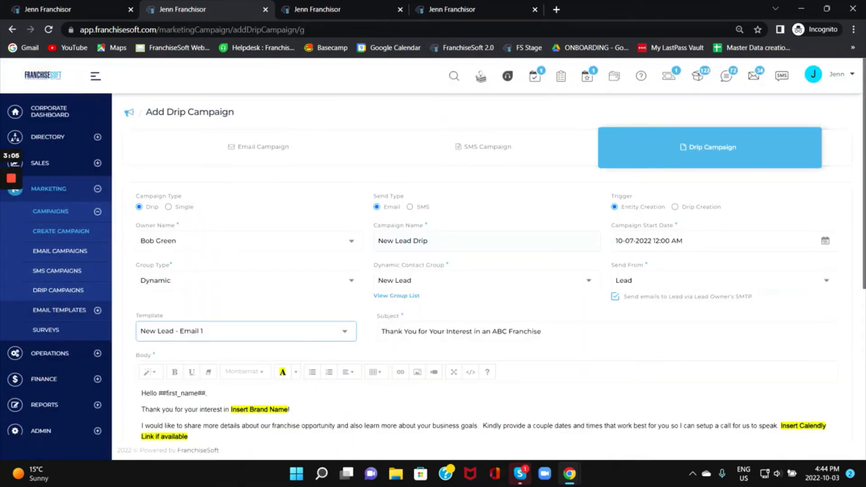
scroll(443, 408, "down", 7)
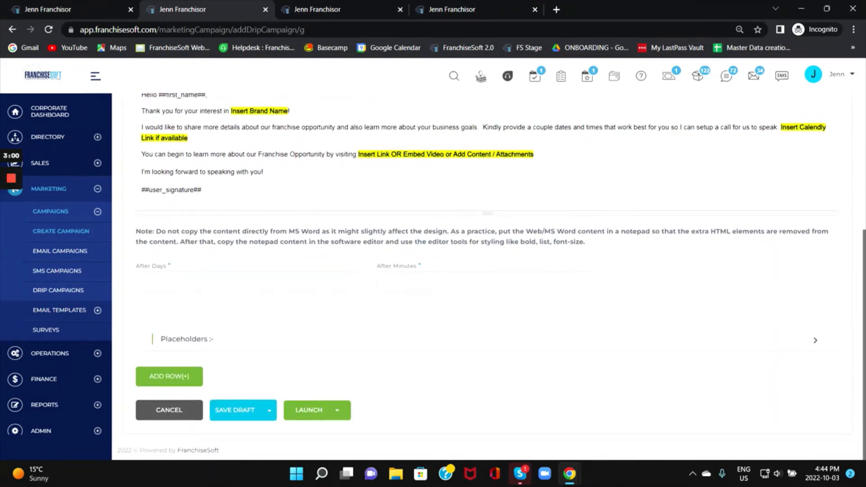
left_click(469, 282)
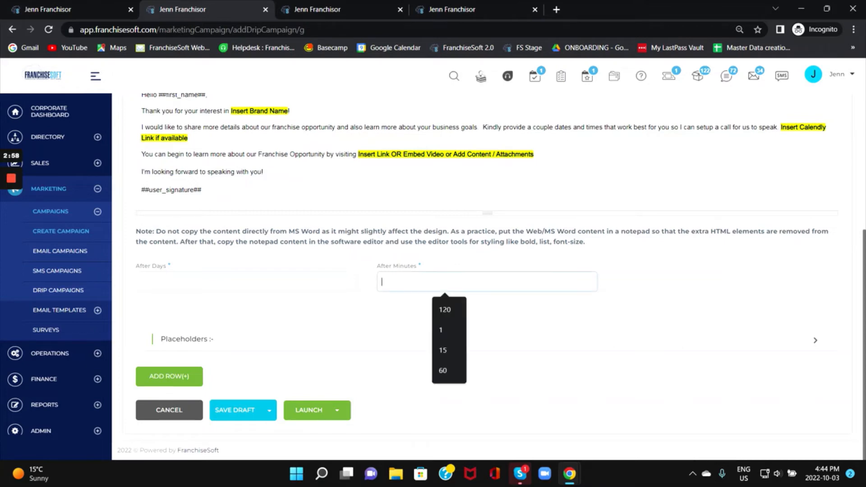
type("5")
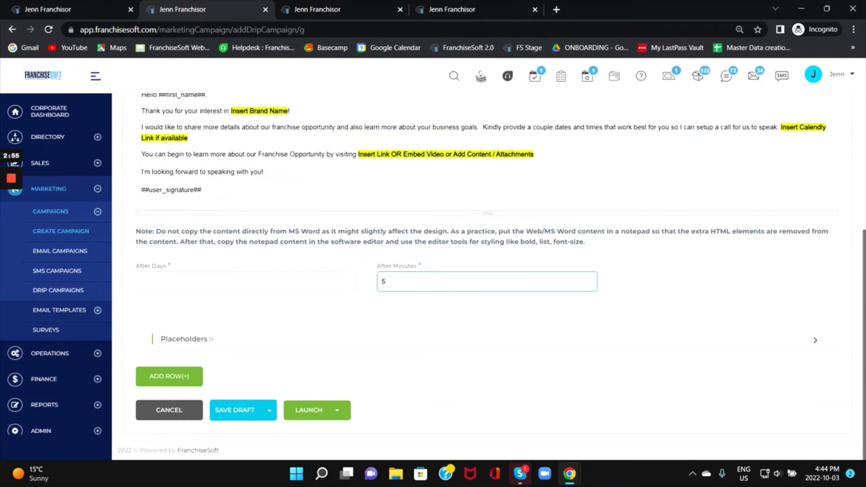
left_click(184, 382)
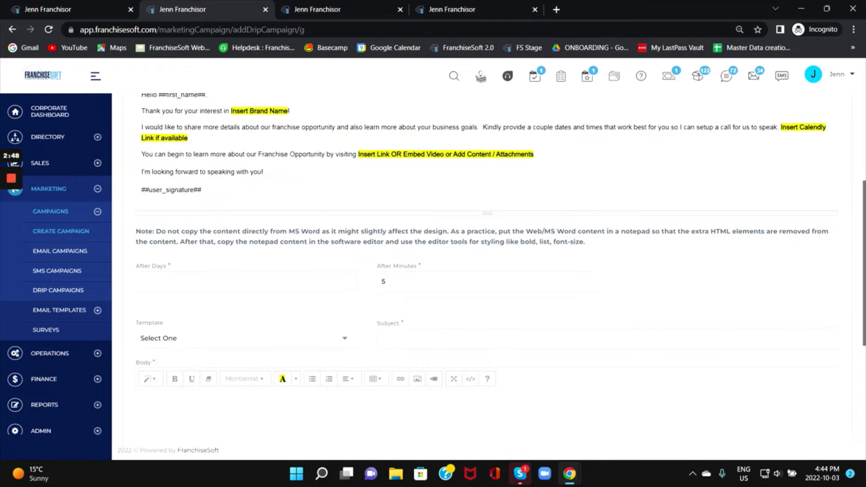
- In the prepared campaign in the third browser tab, add a second email row using the New Lead - Email 2 template
left_click(333, 11)
scroll(338, 243, "down", 4)
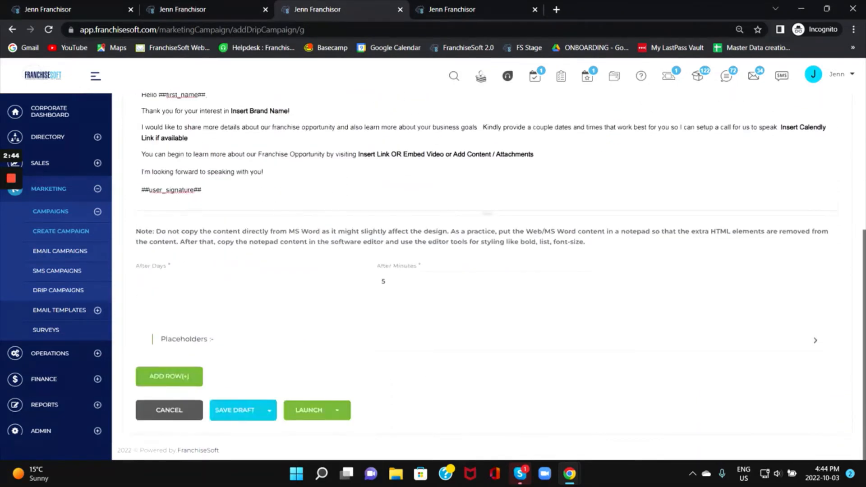
left_click(164, 381)
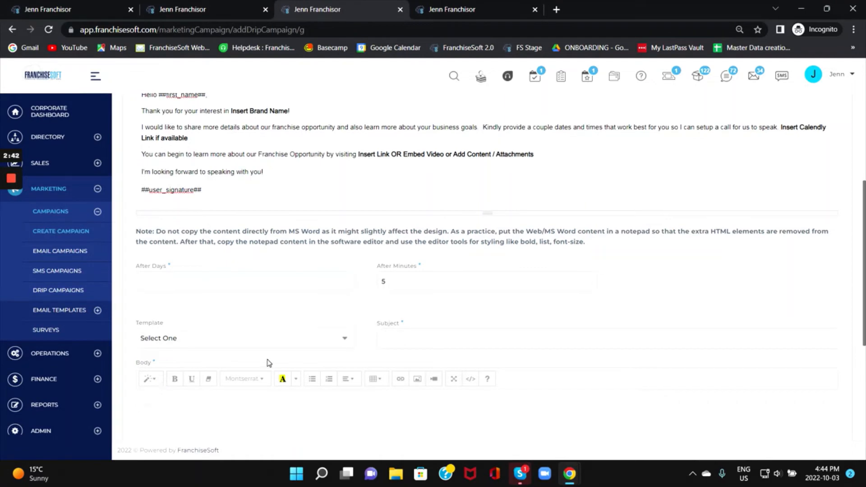
left_click(248, 345)
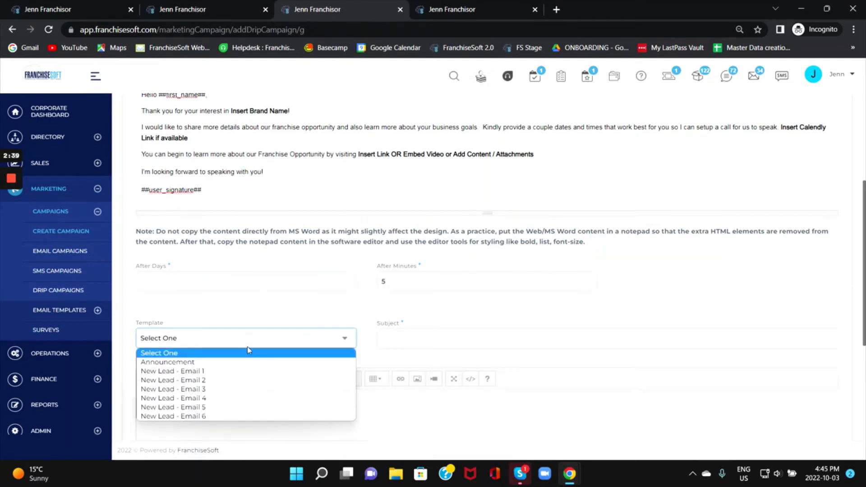
left_click(238, 383)
- Set the second email's delay to 2 days and add a row for the following email
scroll(376, 369, "down", 6)
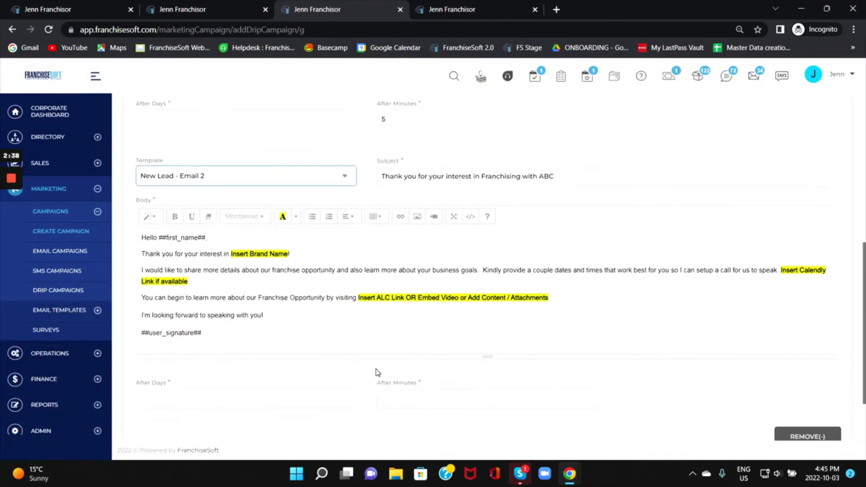
left_click(204, 262)
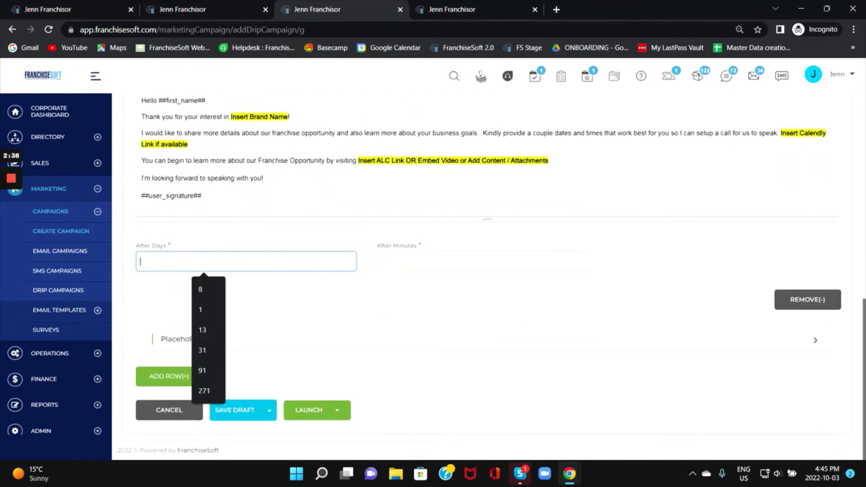
type("2")
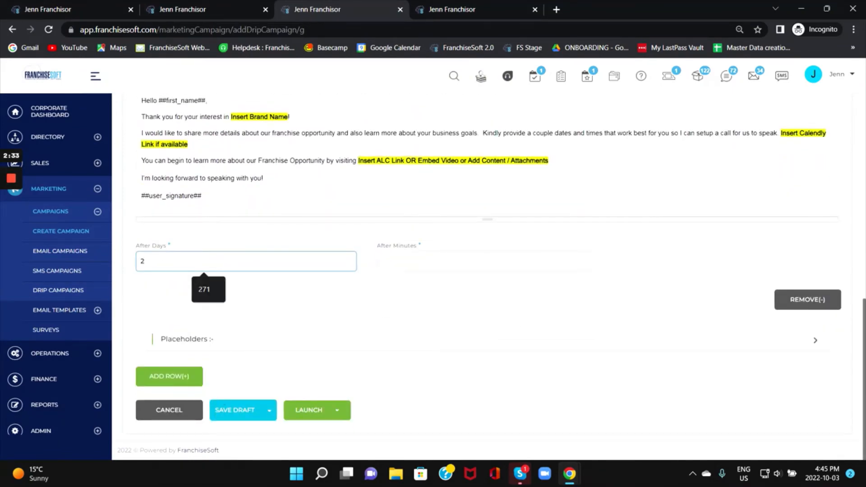
left_click(370, 312)
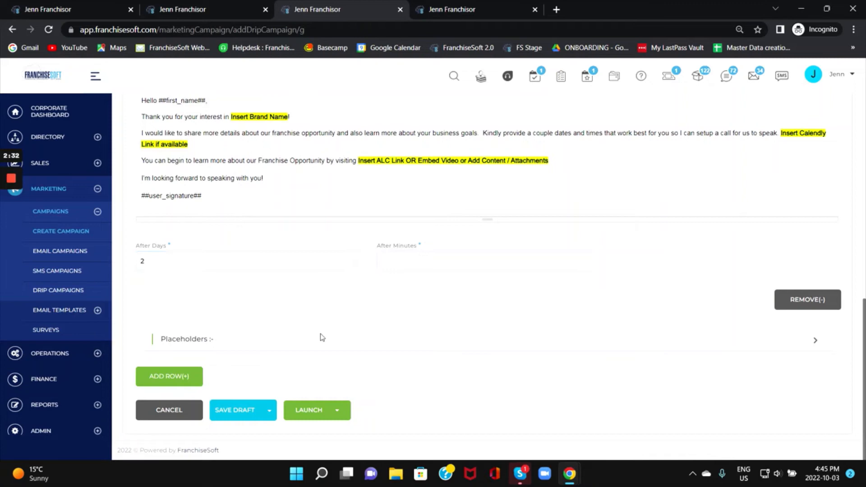
left_click(178, 379)
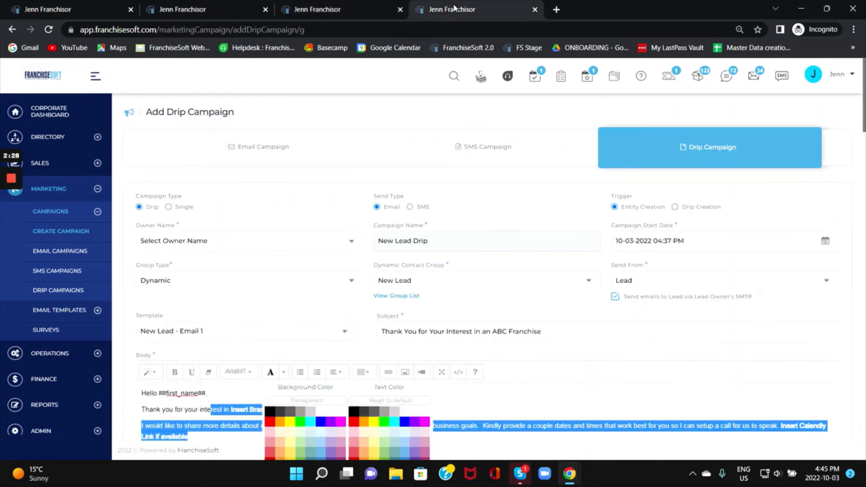
- Review the email templates, subjects, bodies and After Days delays throughout the prepared New Lead Drip campaign in the fourth browser tab
scroll(497, 307, "down", 5)
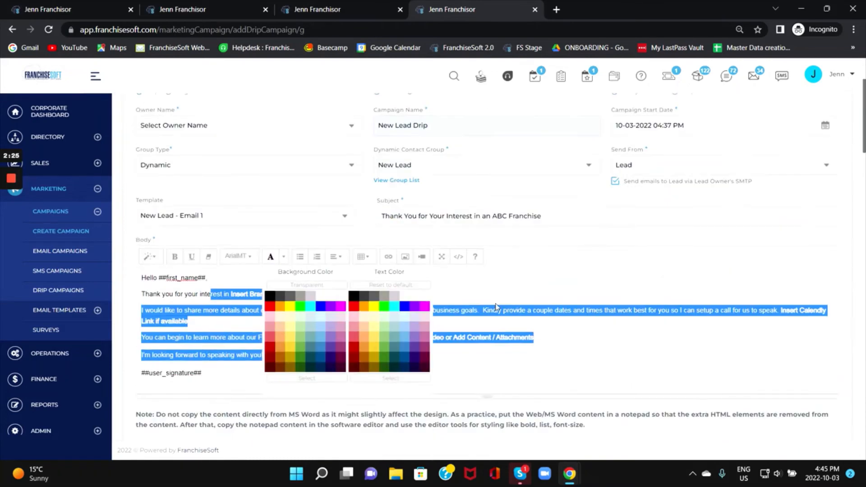
left_click(491, 240)
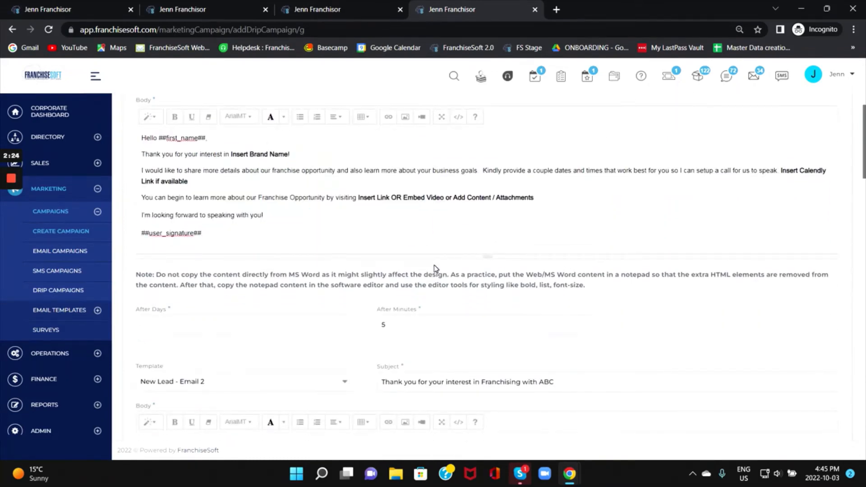
scroll(434, 266, "up", 2)
scroll(435, 267, "down", 8)
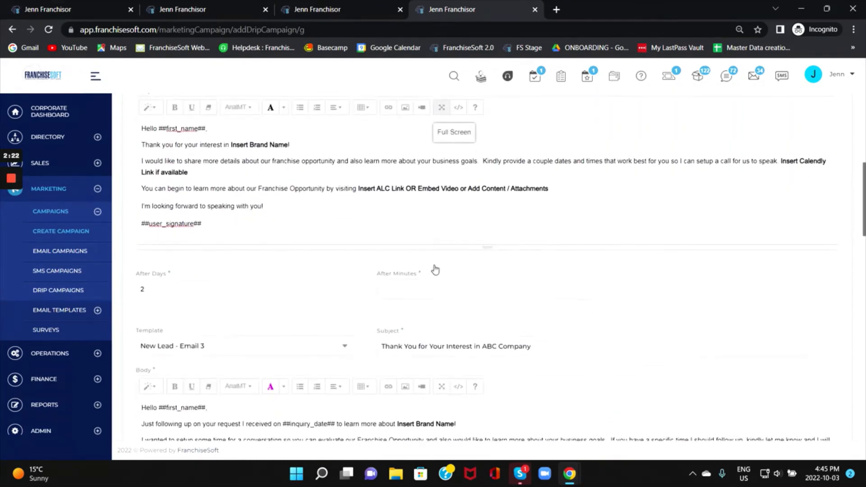
scroll(435, 269, "down", 10)
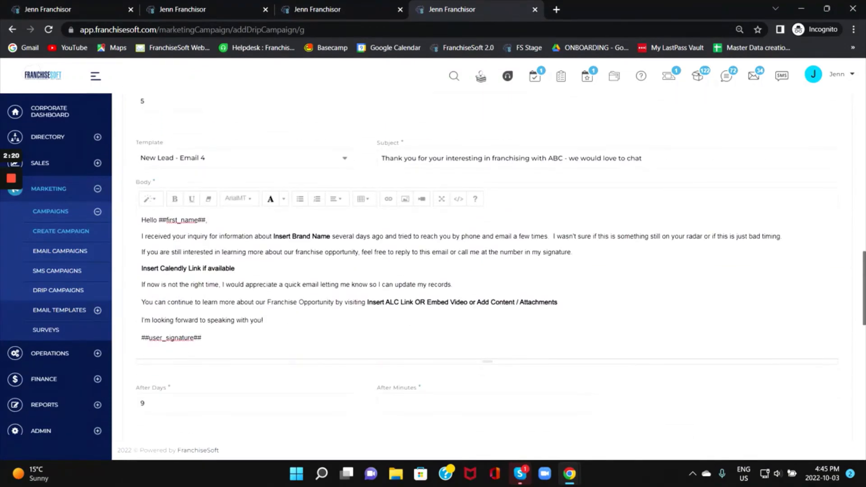
scroll(434, 266, "down", 5)
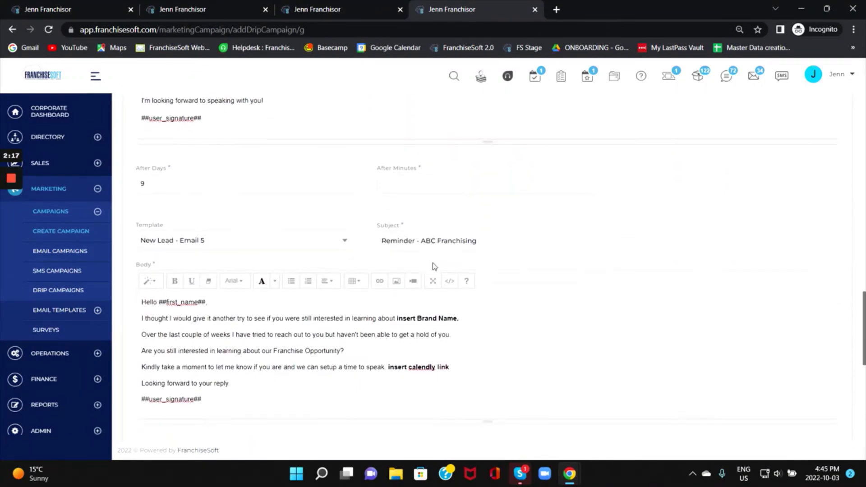
scroll(434, 267, "down", 5)
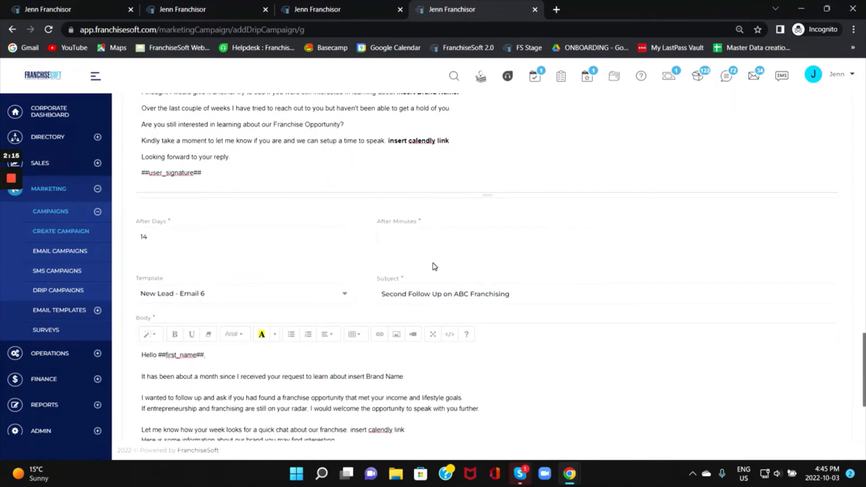
scroll(435, 266, "down", 2)
scroll(434, 266, "down", 3)
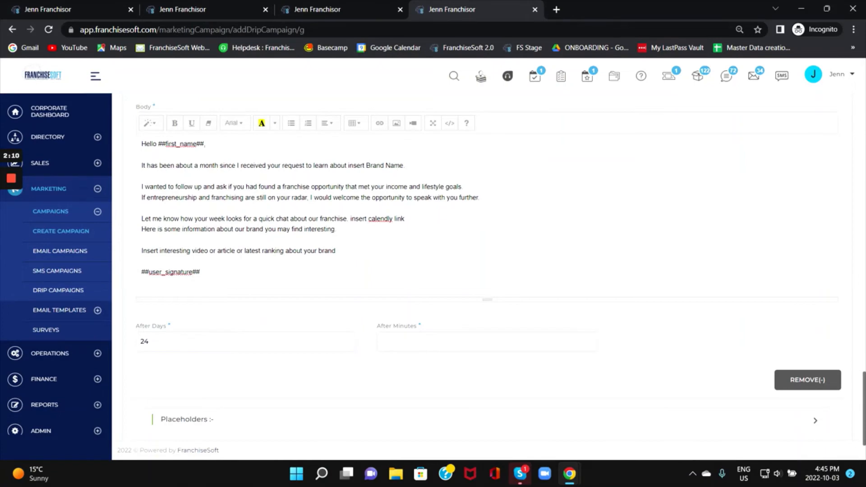
scroll(259, 345, "down", 2)
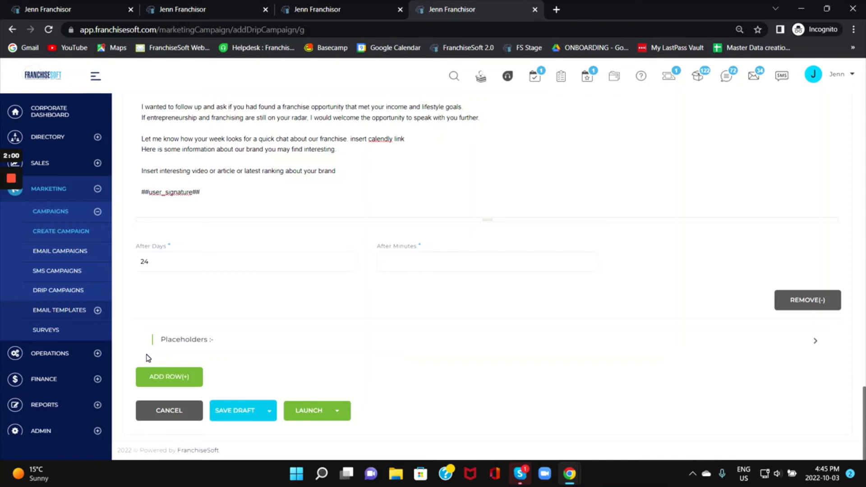
- Check the save and launch options and try to save the New Lead Drip campaign as a draft
left_click(269, 412)
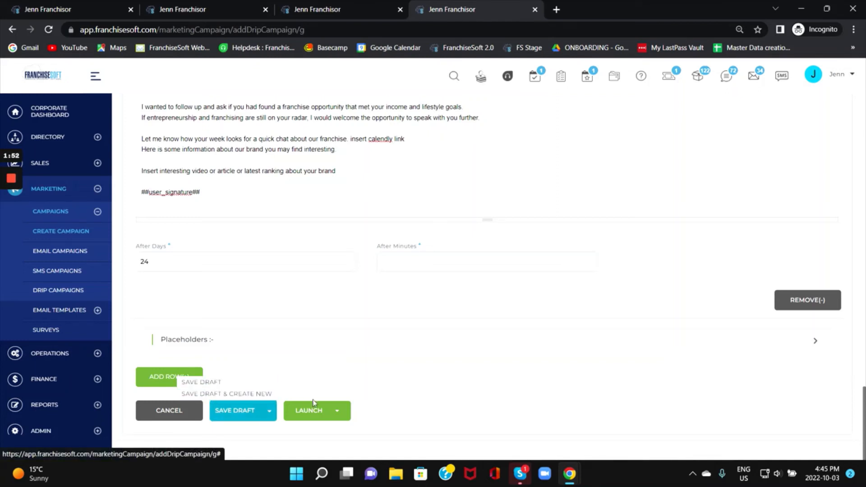
left_click(344, 413)
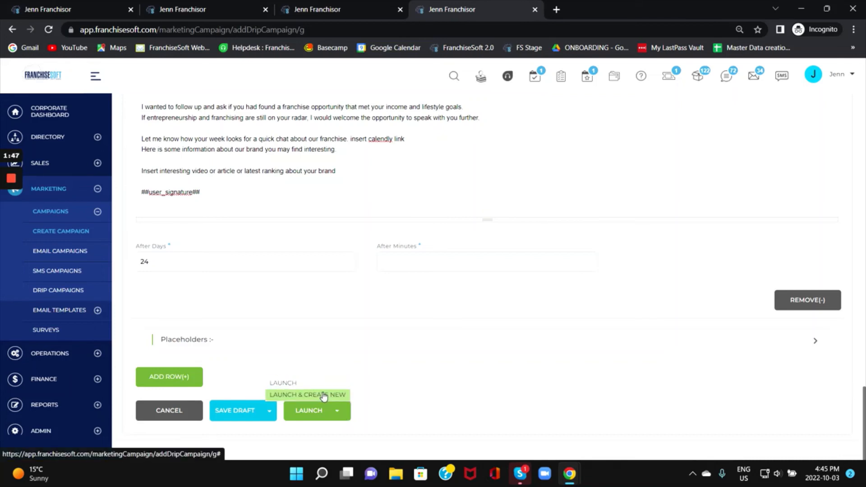
left_click(269, 410)
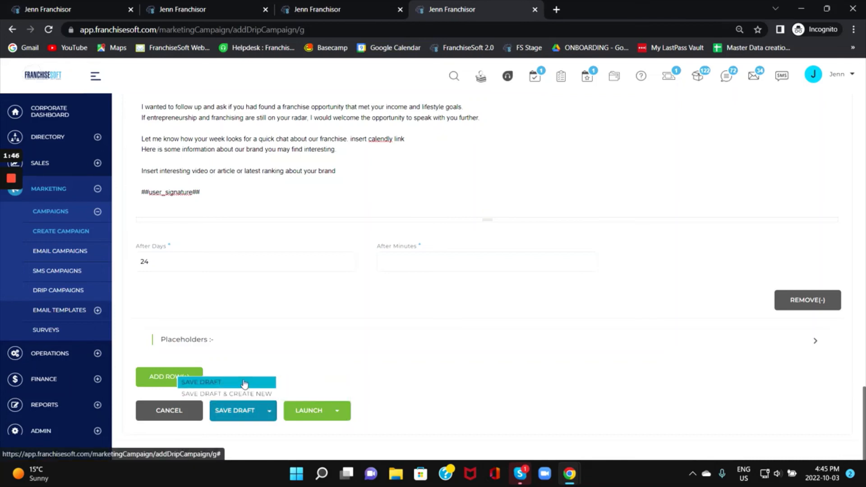
left_click(244, 383)
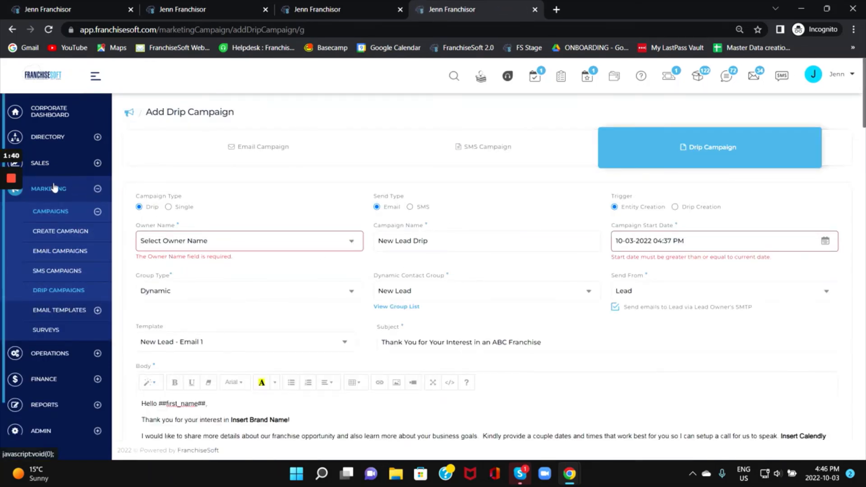
- Select the campaign owner's name and set the New Lead Drip campaign's start date to October 5, 2022
left_click(356, 246)
left_click(317, 267)
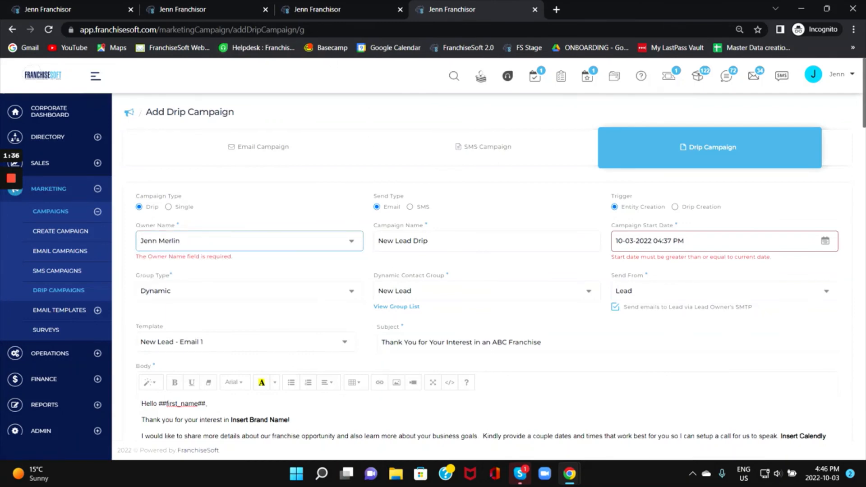
left_click(662, 240)
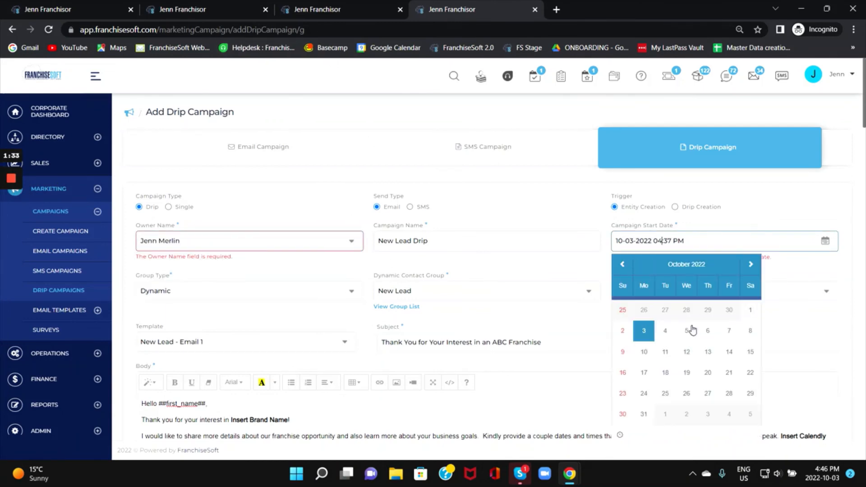
left_click(690, 330)
- Save the completed New Lead Drip campaign as a draft using the additional save draft options
scroll(693, 331, "down", 5)
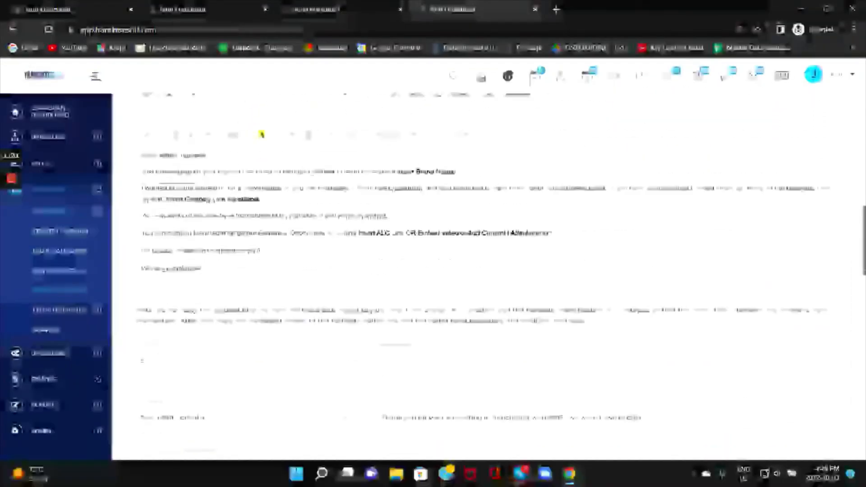
scroll(537, 320, "down", 3)
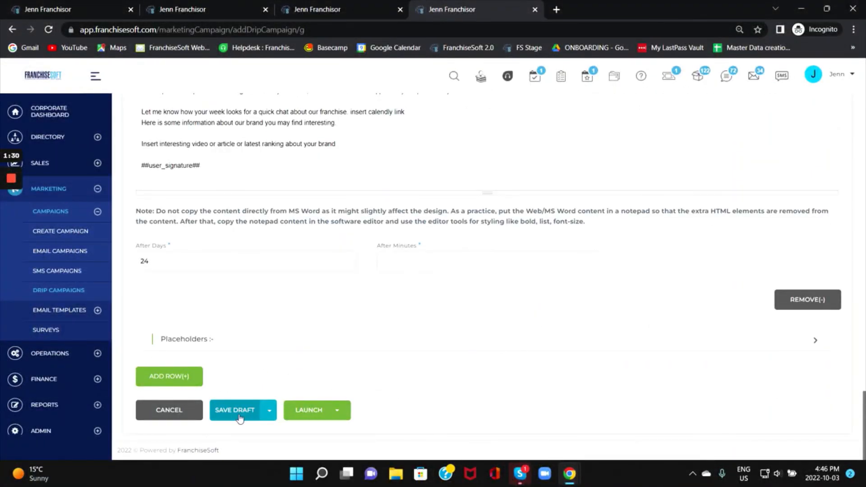
left_click(270, 411)
left_click(252, 391)
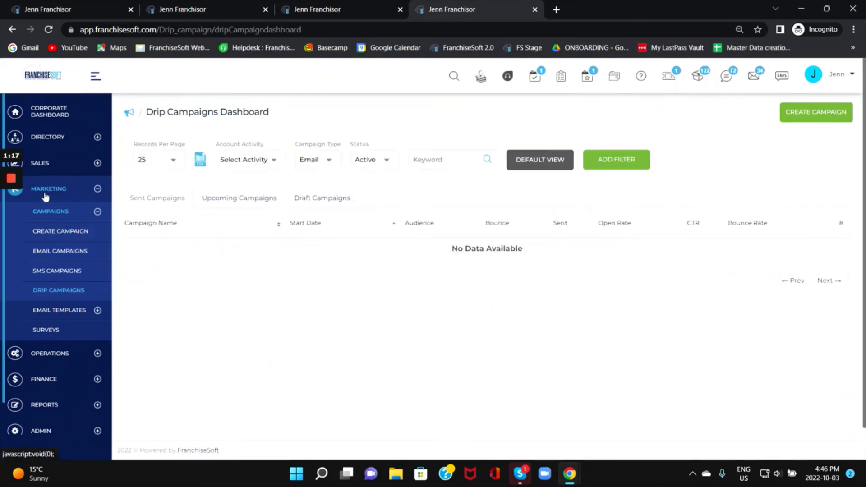
mouse_move(13, 181)
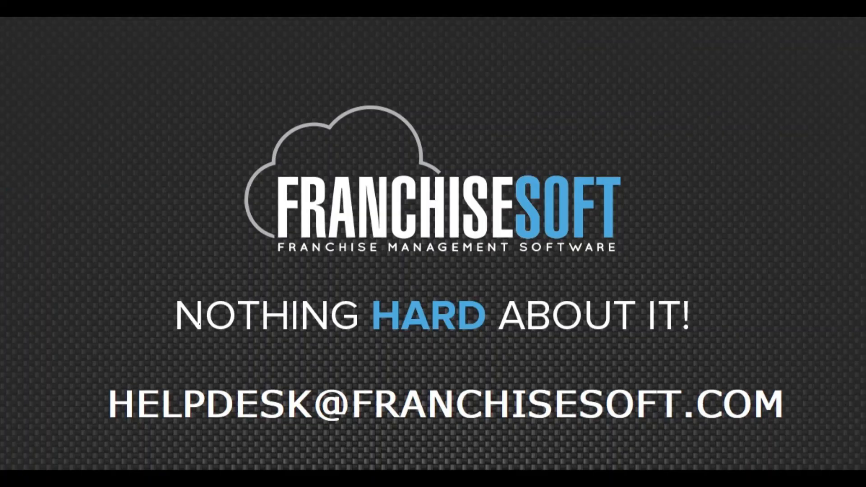